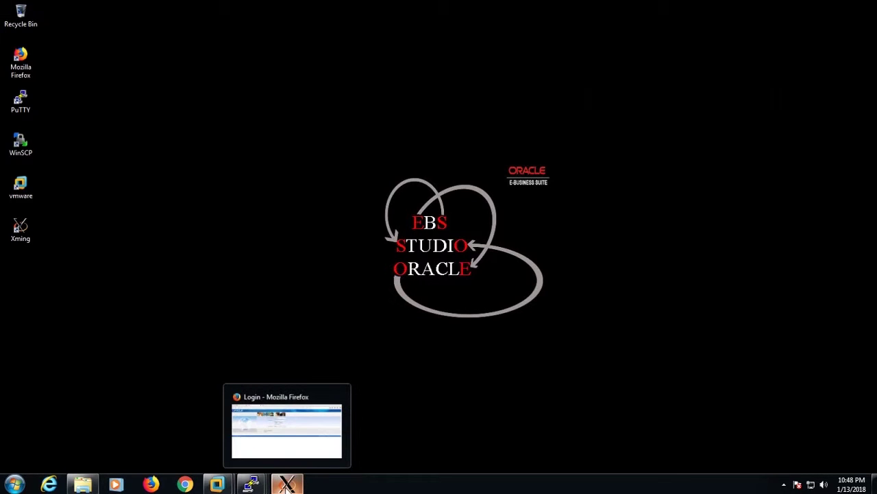
Bring the prefilled EBS login window to the front and sign in as the administrator
left_click(287, 431)
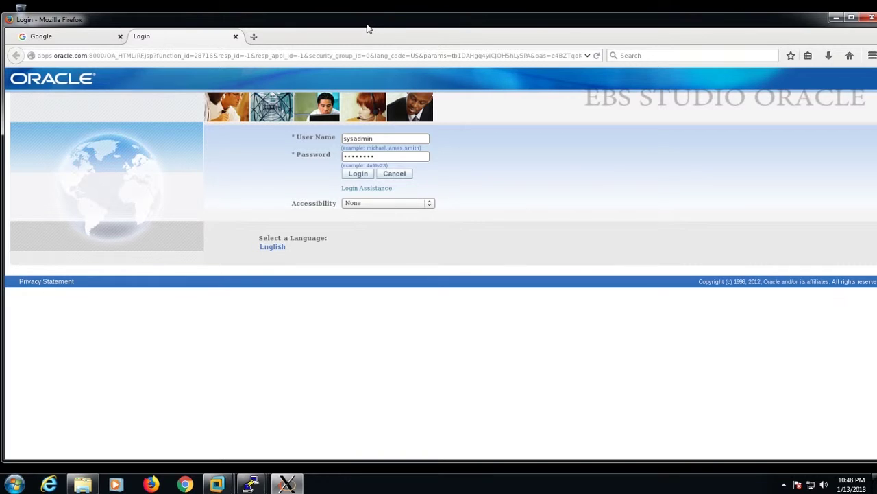
left_click_drag(368, 27, 364, 26)
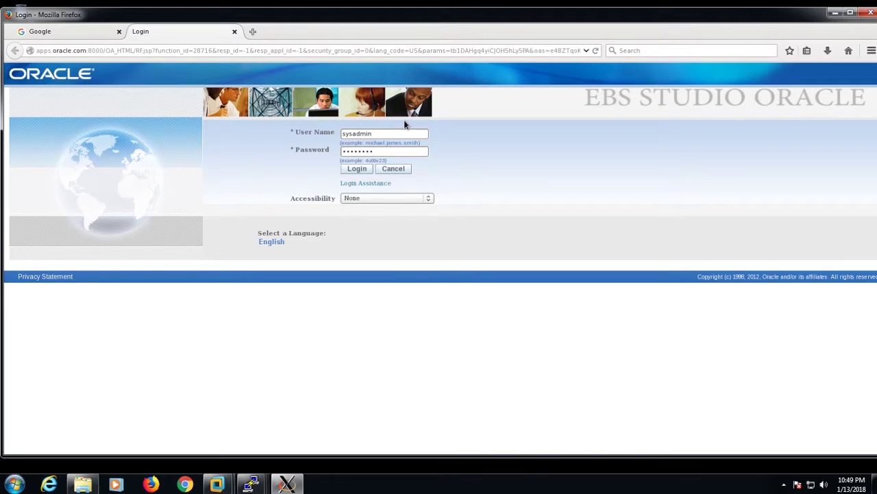
left_click(353, 170)
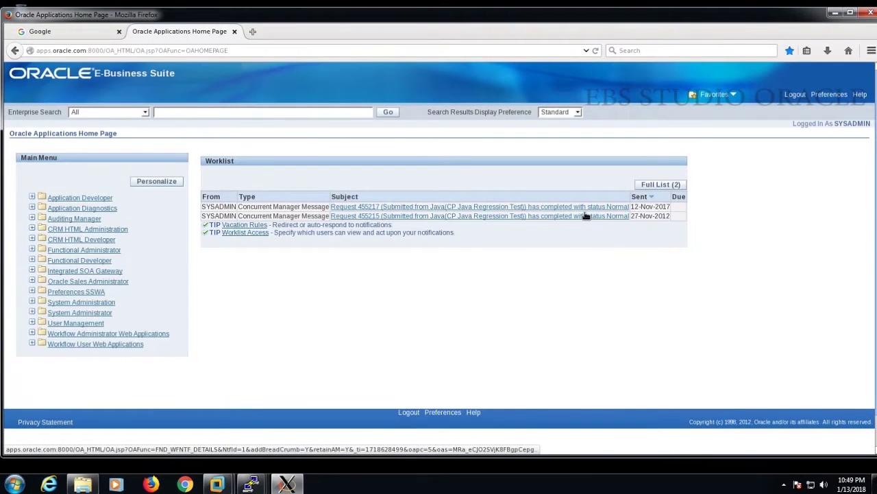
Open the Define Users form via System Administrator > Security > User > Define
left_click(74, 312)
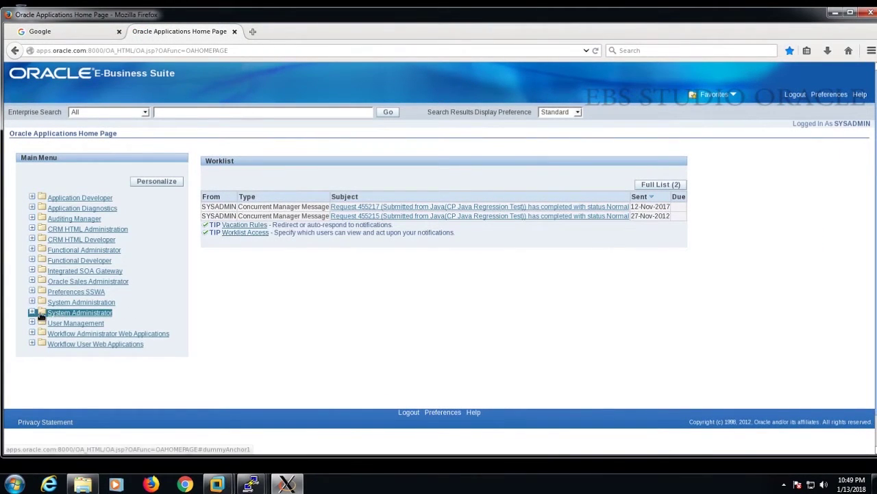
left_click(77, 314)
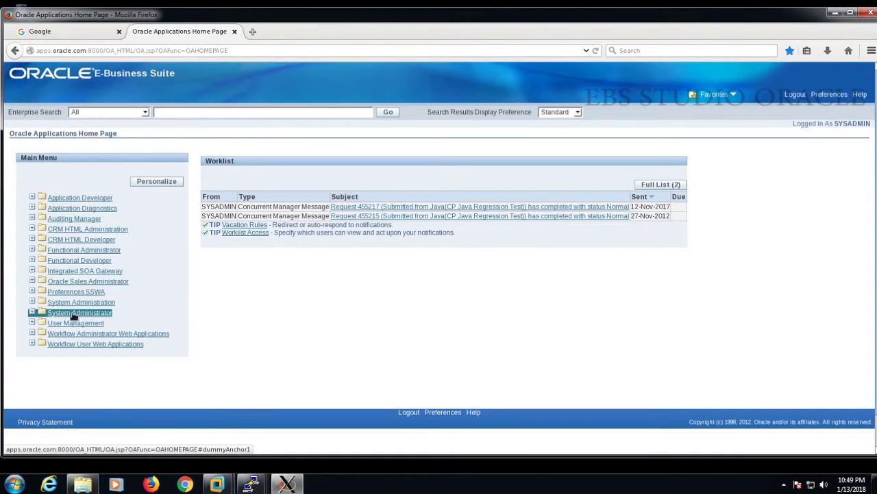
left_click(32, 313)
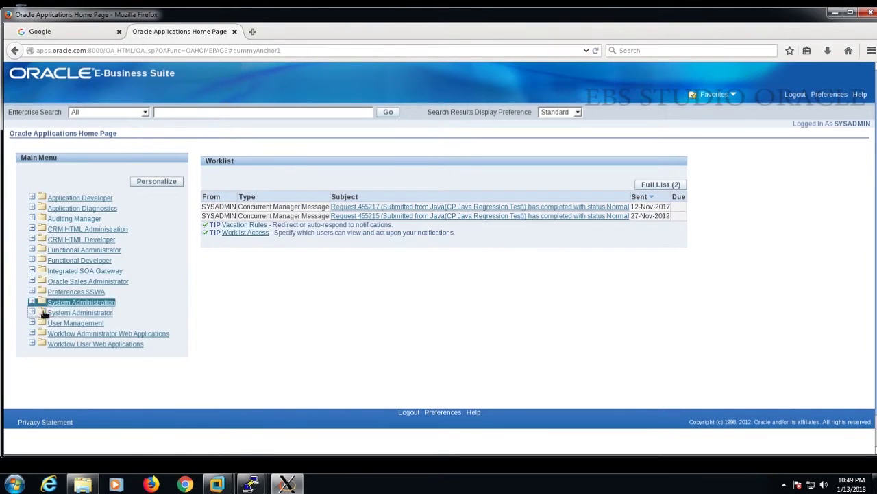
left_click(32, 313)
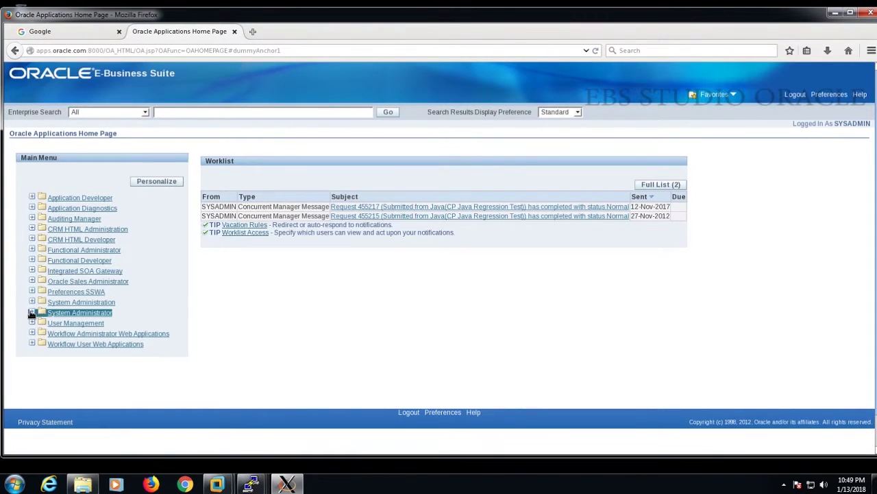
scroll(146, 336, "down", 3)
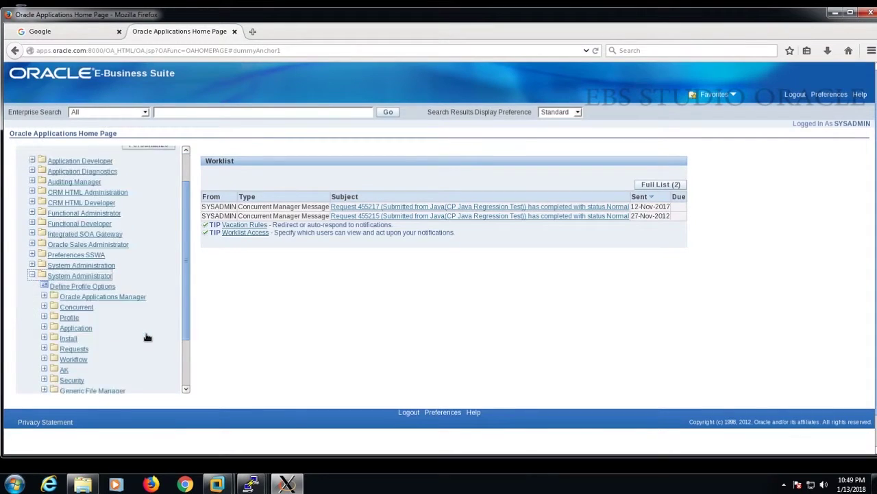
left_click(68, 326)
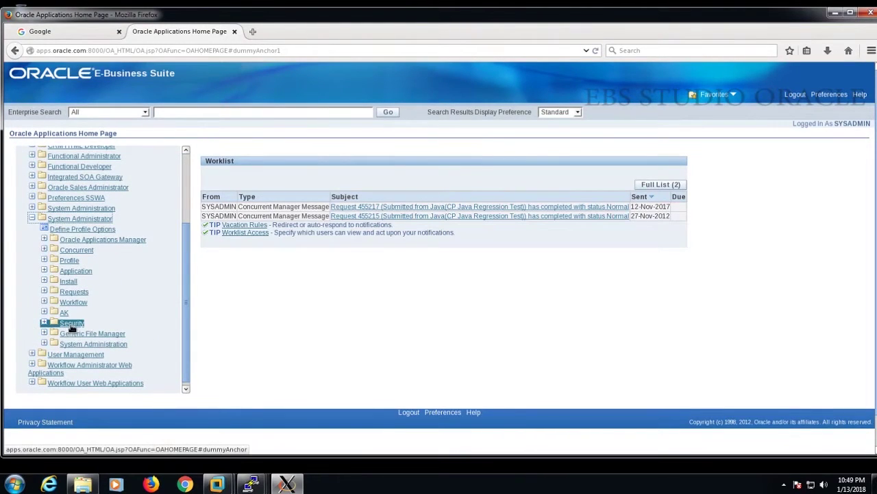
left_click(68, 326)
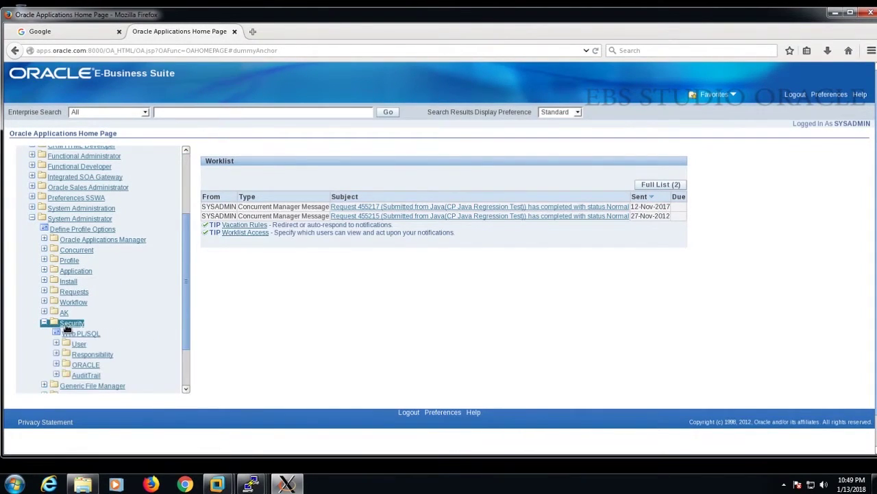
left_click(76, 344)
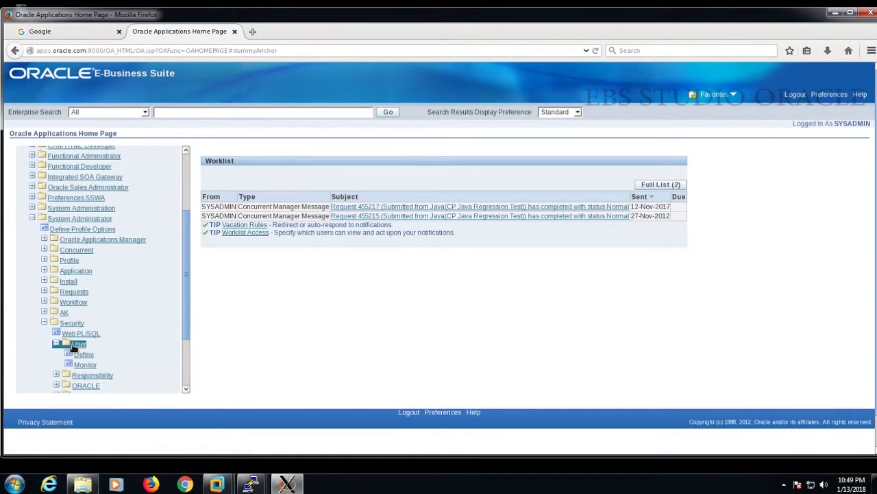
left_click(83, 354)
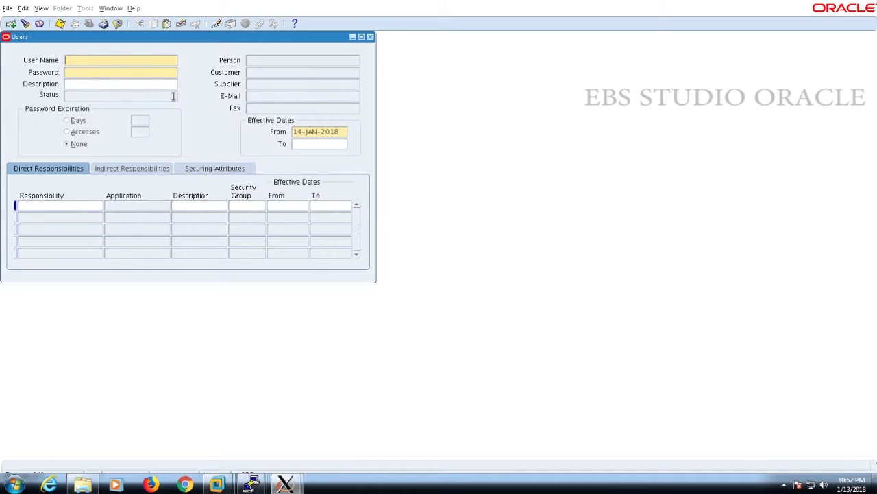
Enter SMITH as the user name, then enter and confirm the account password
type("SMINT")
key("BackSpace")
type("TH")
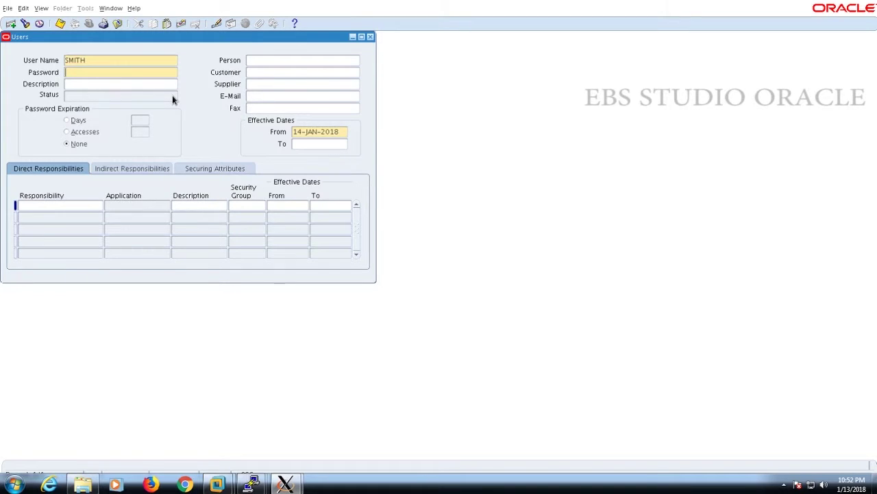
type("*******")
key("Tab")
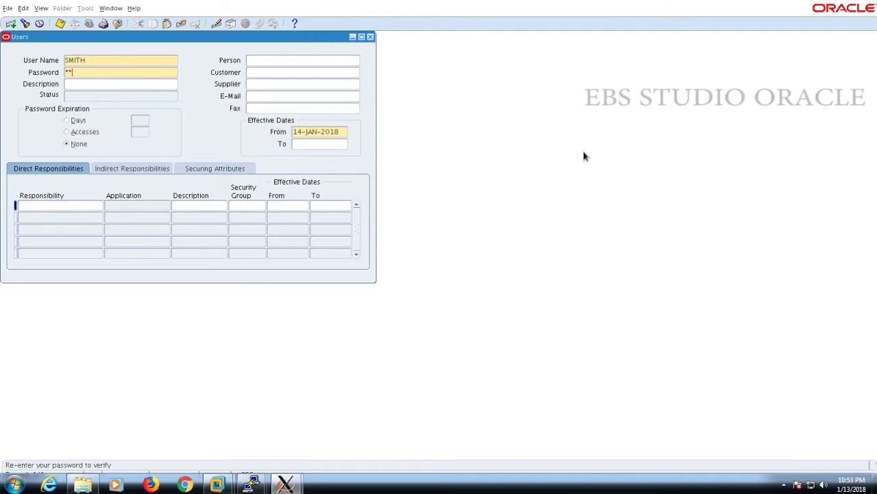
type("lcome")
key("Tab")
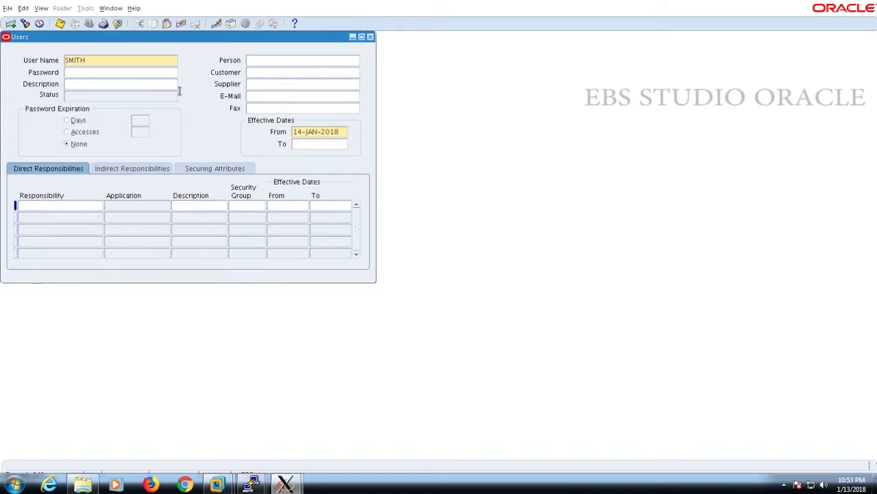
Add the description 'as per approval the user smith is created' and set password expiry to 5 days
type("as per ")
type("ap")
type("pro")
type("val the ")
type("user smi")
type("th is")
type(" created")
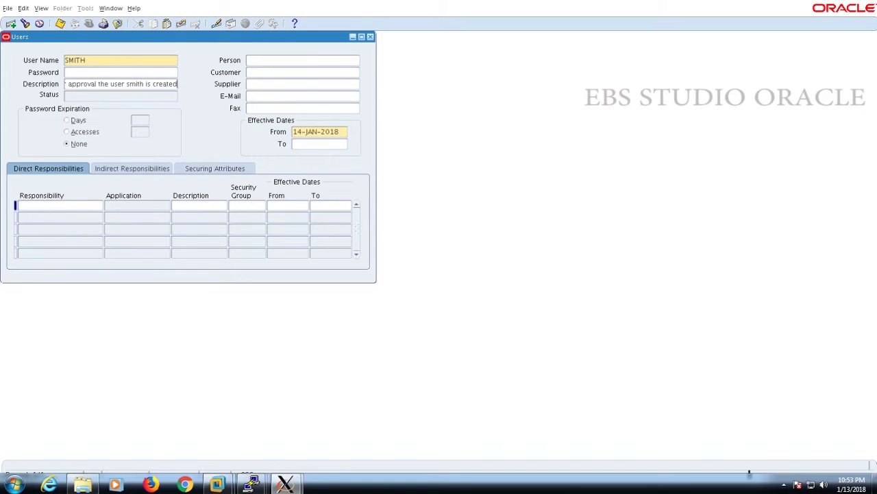
key("Tab")
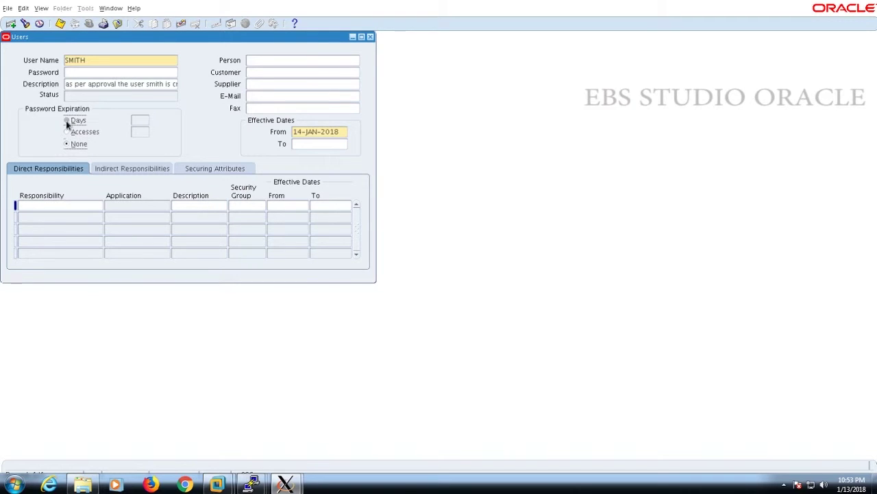
left_click(66, 121)
left_click(142, 121)
type("5")
key("Tab")
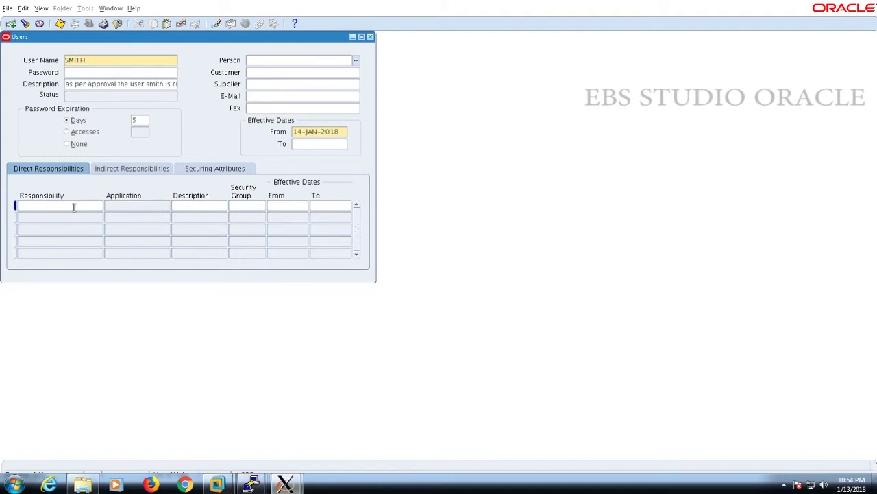
left_click(73, 206)
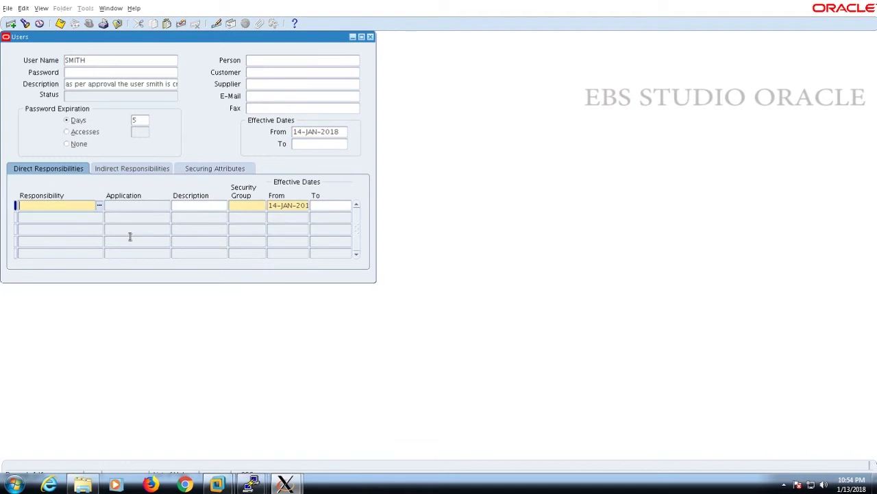
Assign the Application Developer responsibility by searching the list with AP%, then save the user
left_click(99, 206)
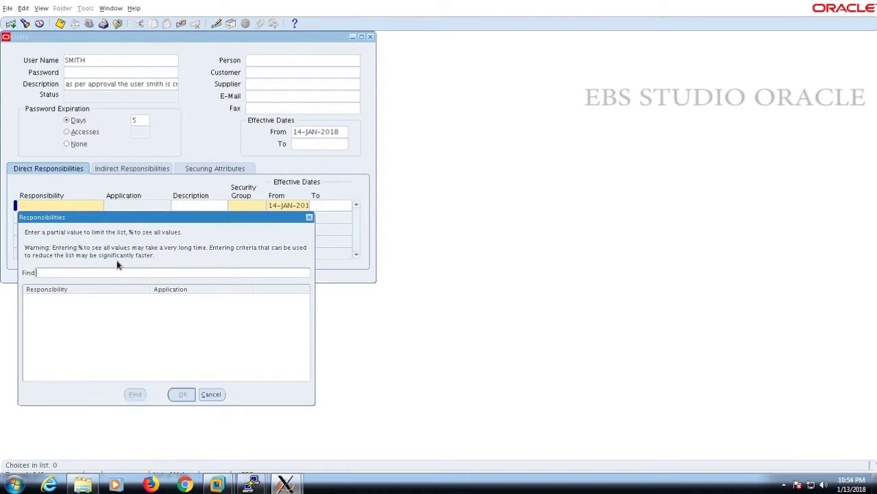
type("%")
left_click(135, 394)
scroll(288, 329, "down", 3)
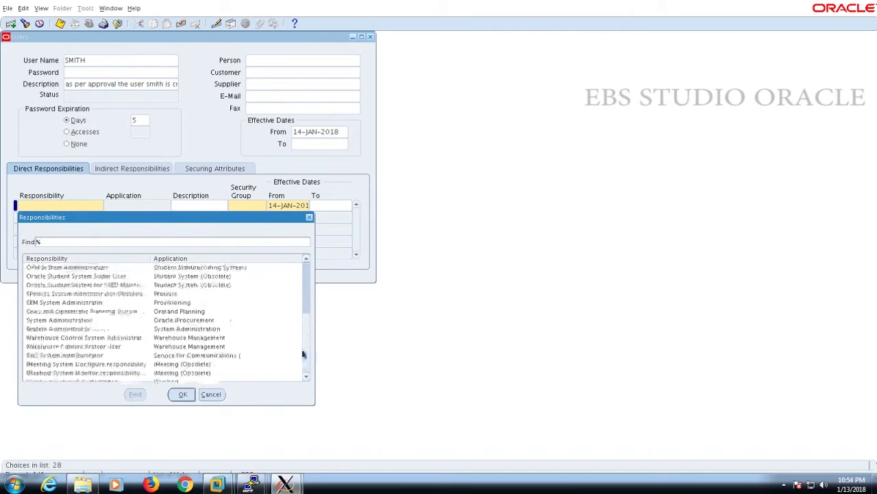
left_click(181, 394)
type("AP%")
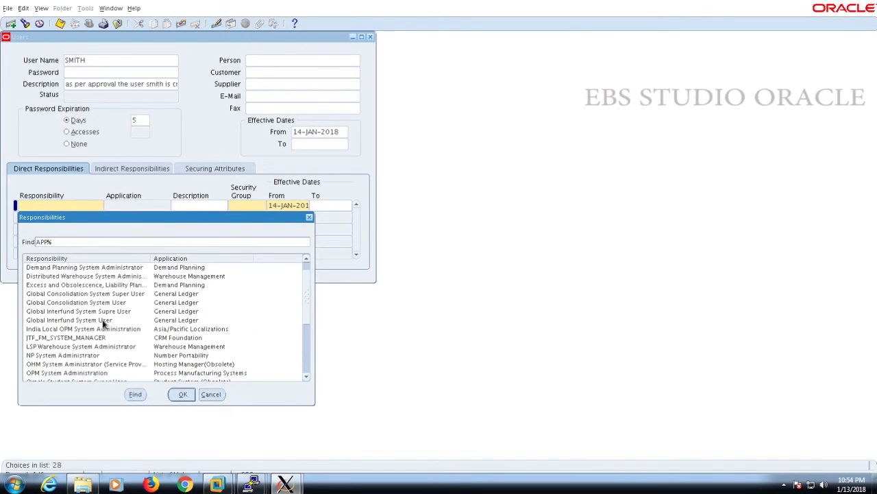
left_click(136, 395)
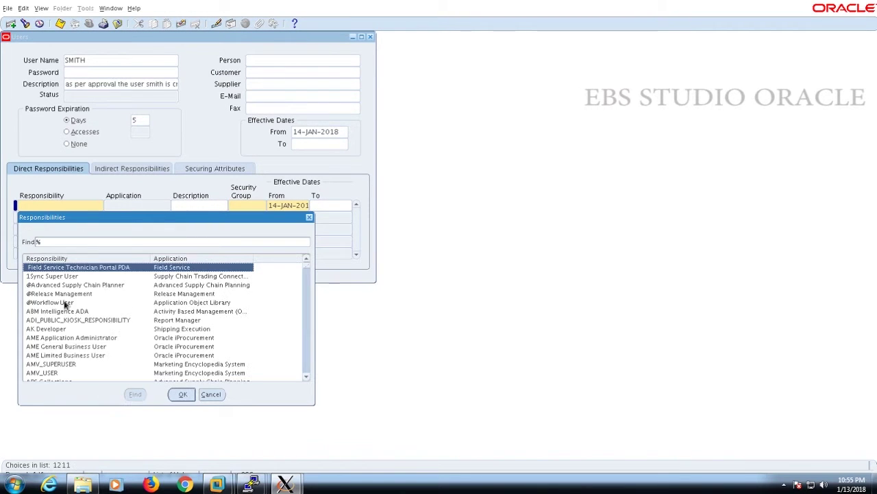
left_click(65, 305)
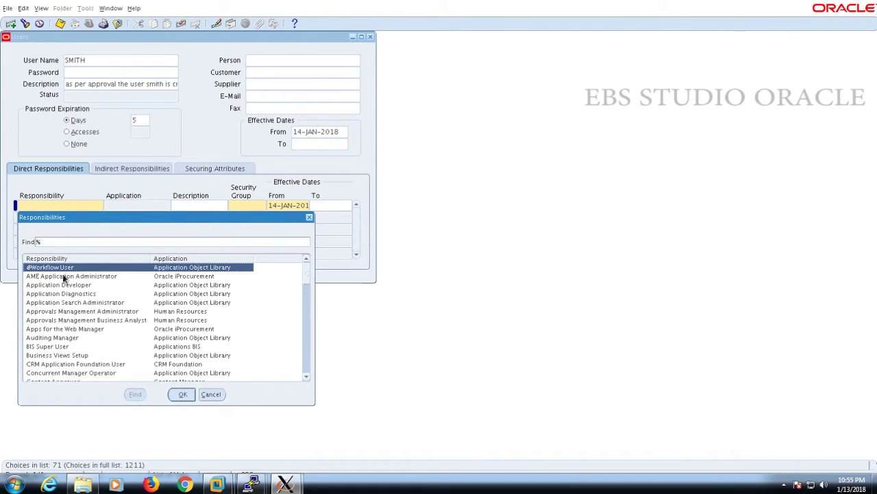
double_click(63, 285)
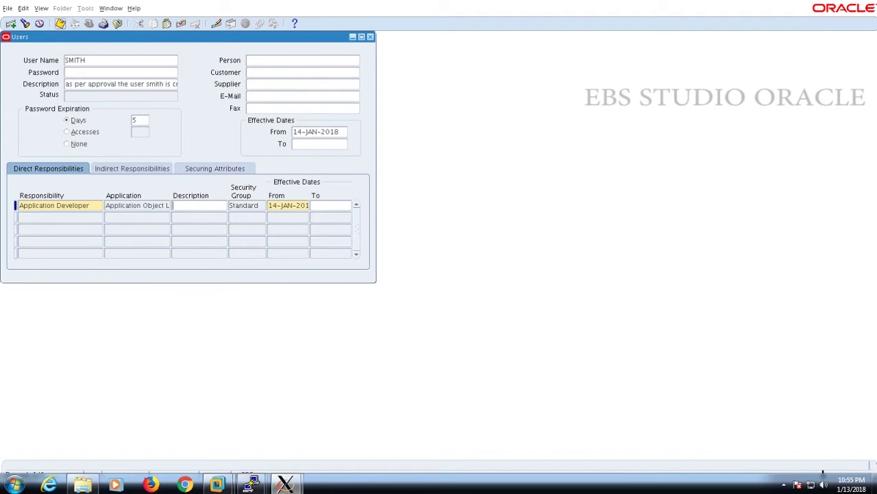
key("ctrl+s")
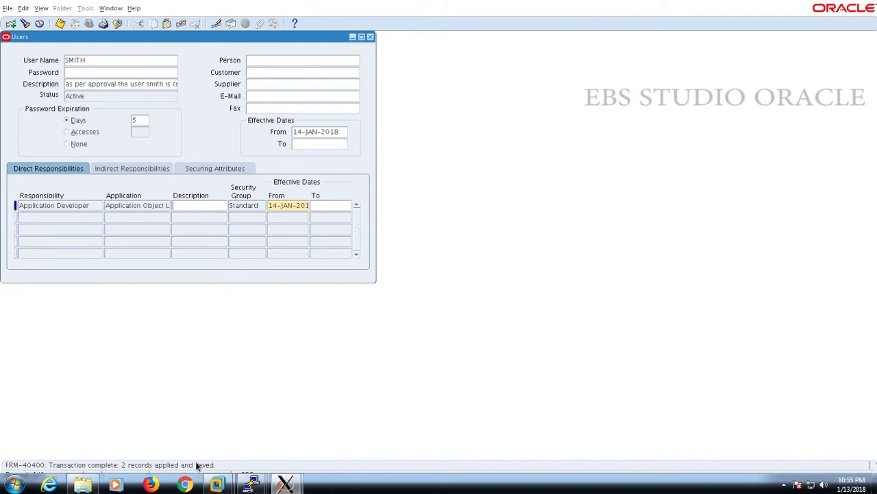
left_click(371, 36)
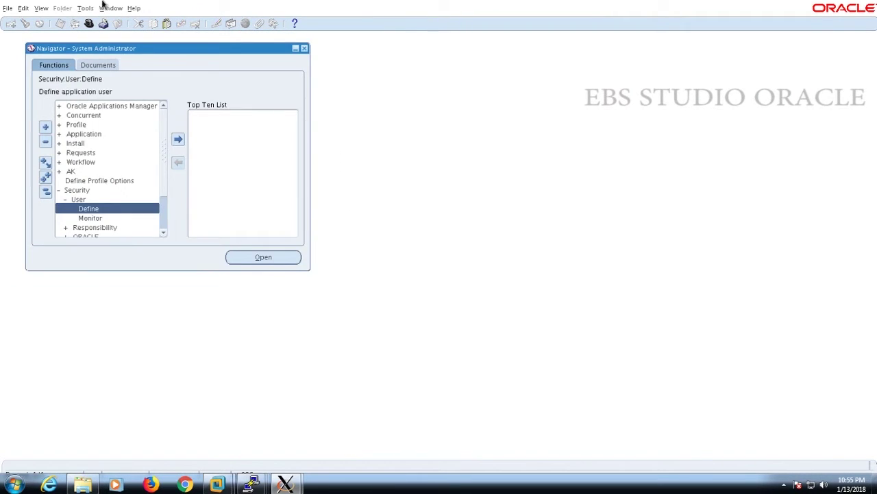
Exit the Oracle Applications forms session and log out from the E-Business Suite home page
double_click(29, 48)
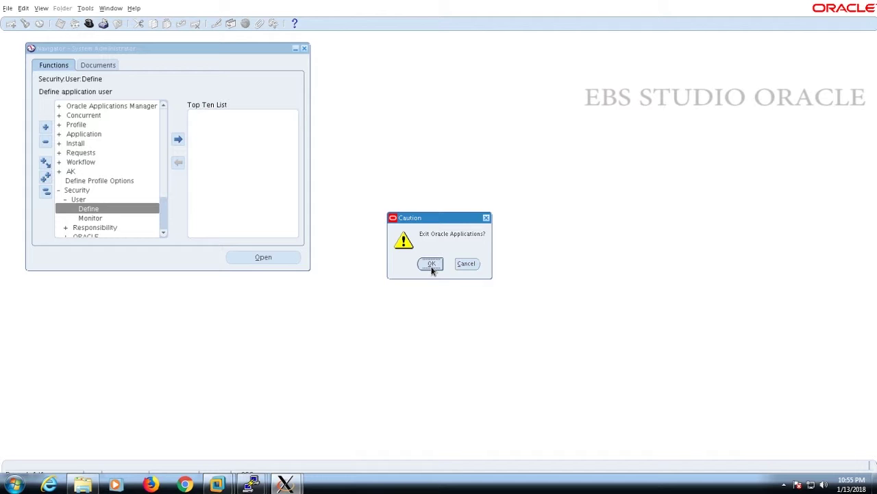
left_click(466, 264)
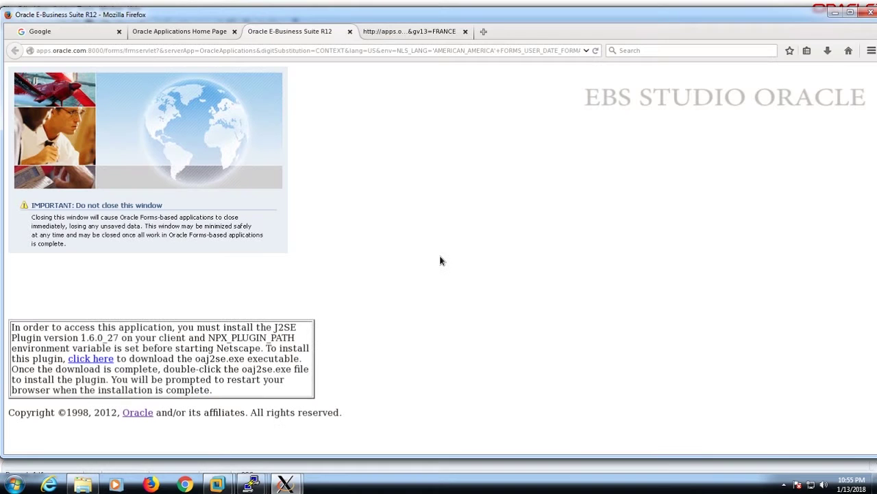
left_click(153, 33)
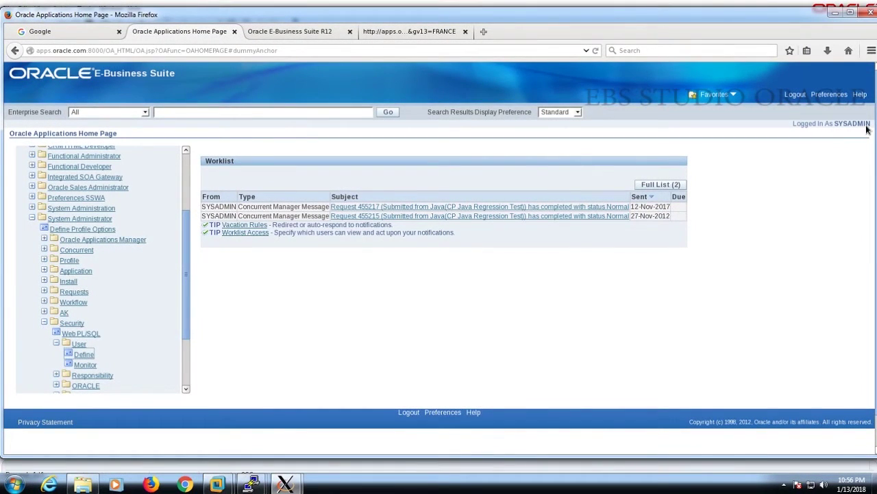
left_click(795, 95)
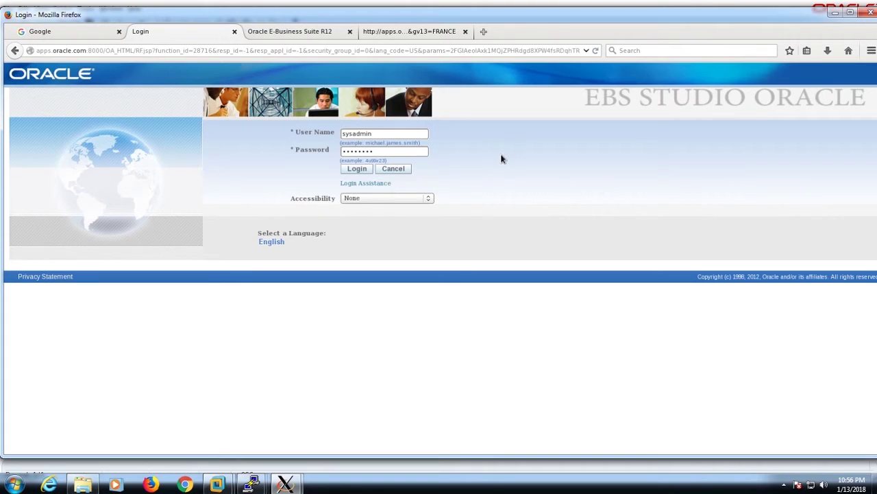
Sign in with the new user's name and initial password, declining the browser's save-password offer
left_click(373, 133)
key("ctrl+a")
key("BackSpace")
type("smin")
key("Tab")
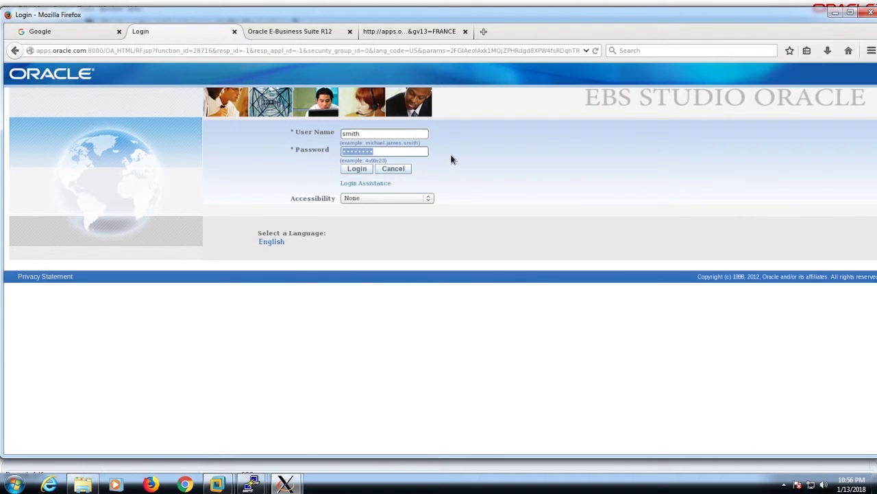
key("BackSpace")
type("•")
left_click(356, 169)
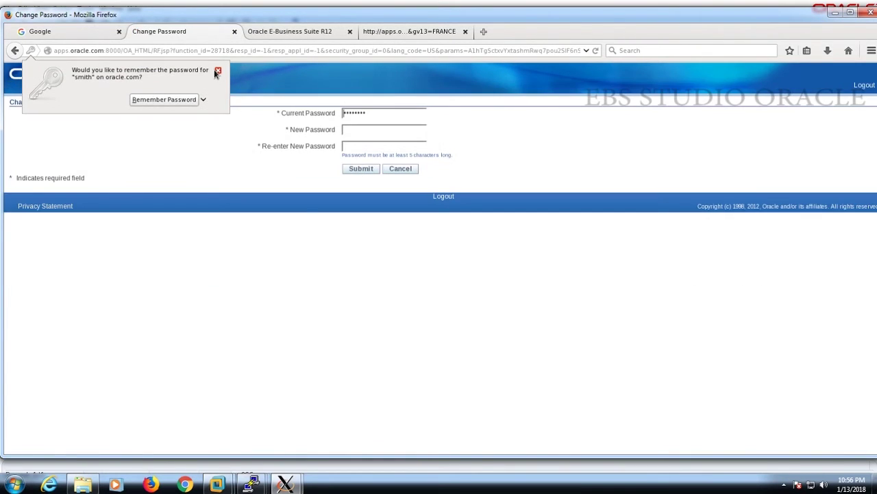
left_click(213, 69)
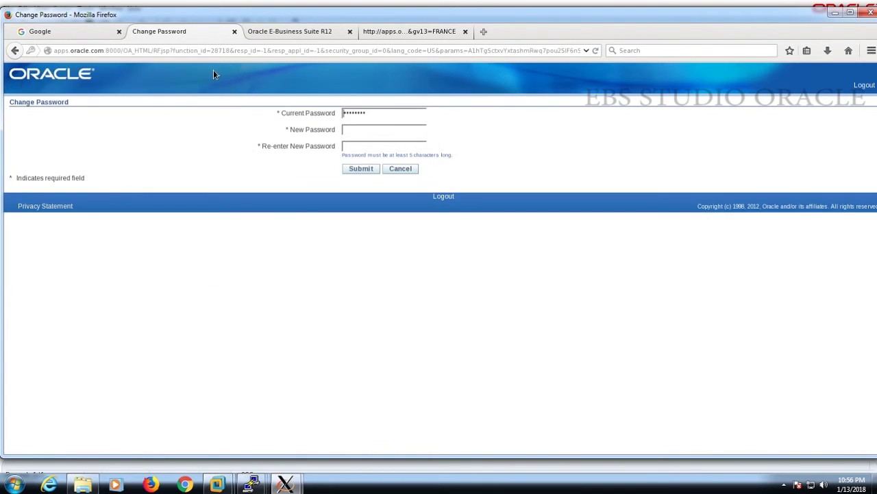
Change the password on first login by entering the current, new and confirmed passwords
left_click(357, 131)
type("come")
key("Tab")
type("welcome")
key("Return")
left_click(394, 149)
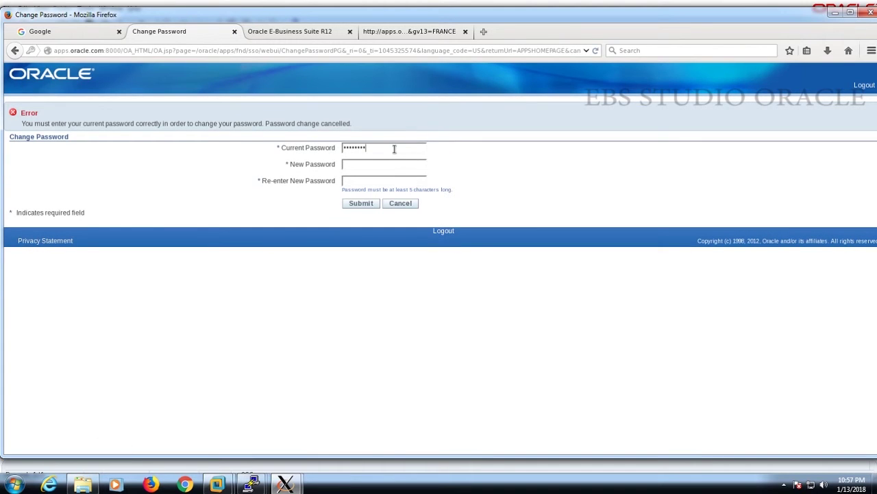
key("BackSpace")
key("BackSpace")
key("BackSpace")
key("BackSpace")
key("BackSpace")
key("BackSpace")
key("BackSpace")
key("BackSpace")
type("welco")
key("Tab")
type("welwelcome")
left_click(361, 203)
left_click(218, 72)
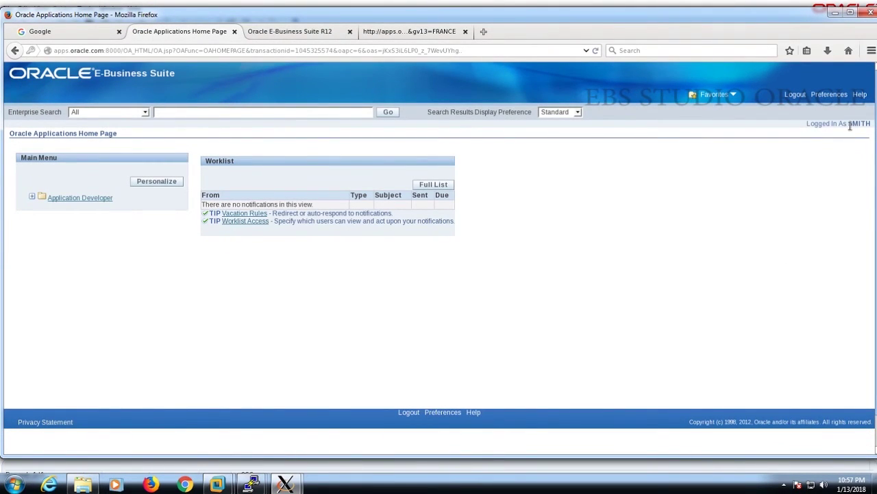
Expand SMITH's Application Developer menu and launch the Profile form
mouse_move(849, 124)
left_mouse_down()
mouse_move(868, 124)
mouse_move(855, 125)
left_mouse_up()
left_click(843, 171)
left_click(31, 198)
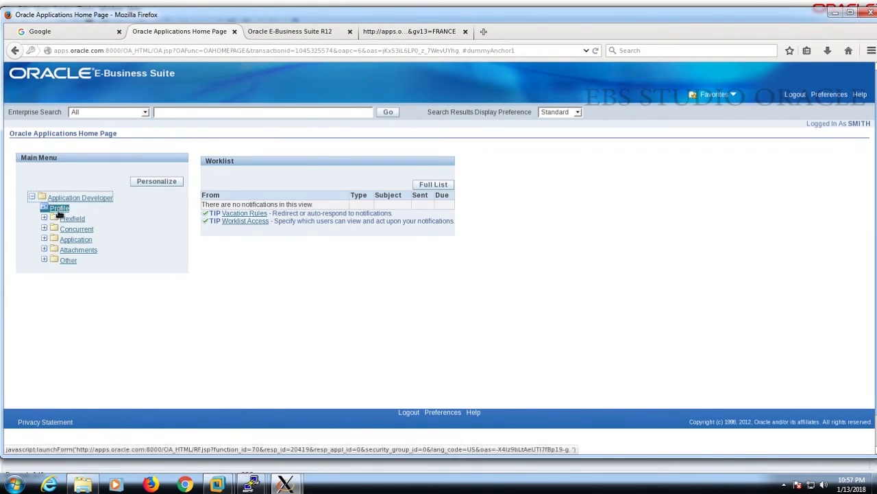
left_click(210, 346)
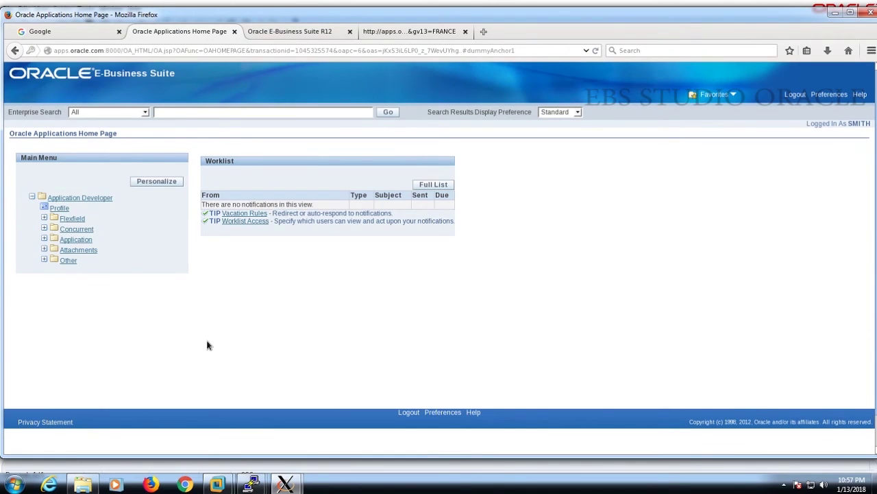
left_click(92, 200)
left_click(262, 202)
left_click(83, 198)
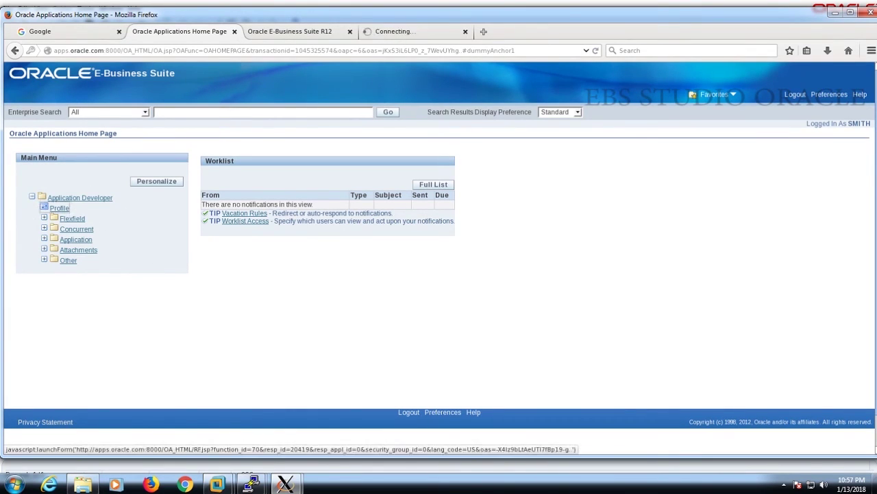